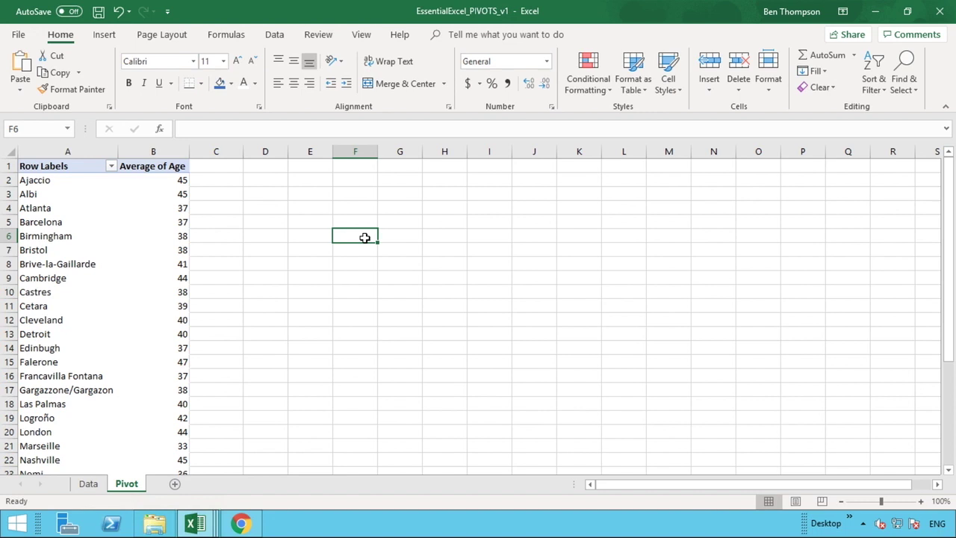
Review the Data sheet's Name, Date of Birth and Gender source columns.
{"action": "left_click", "coordinate": [93, 486]}
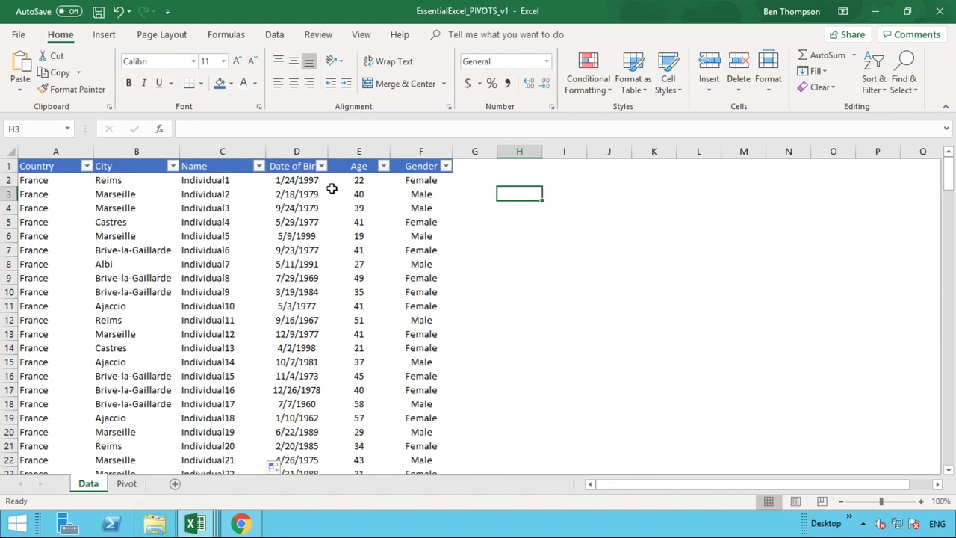
{"action": "left_click", "coordinate": [249, 145]}
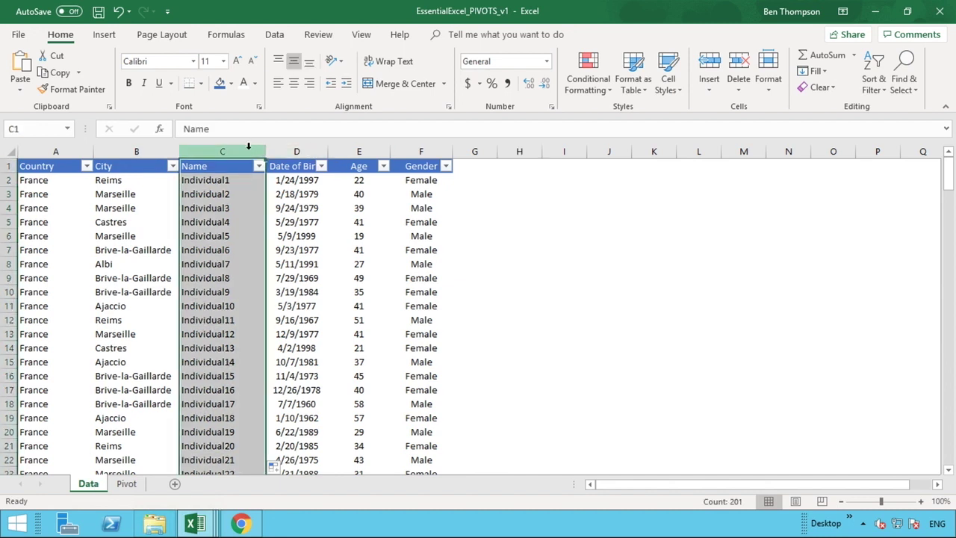
{"action": "left_click", "coordinate": [316, 195]}
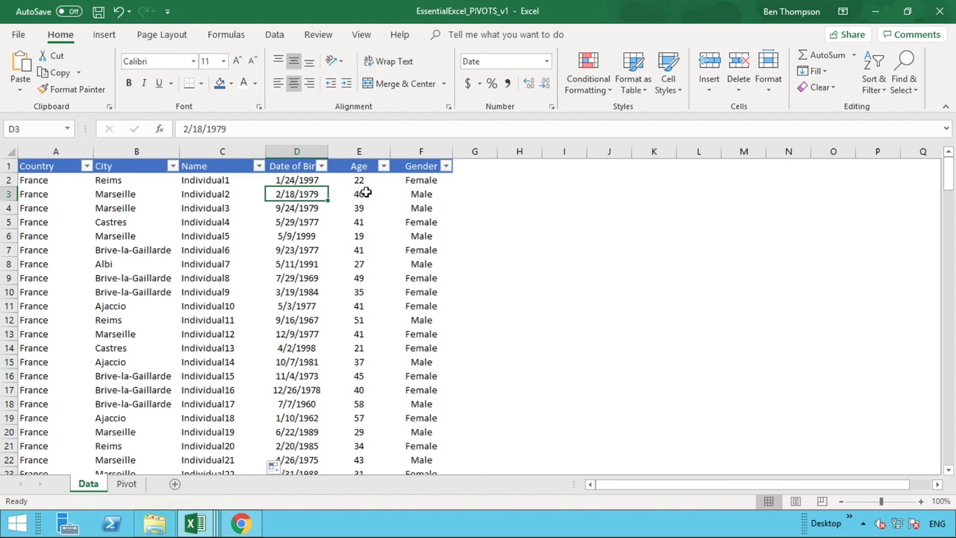
{"action": "left_click", "coordinate": [412, 193]}
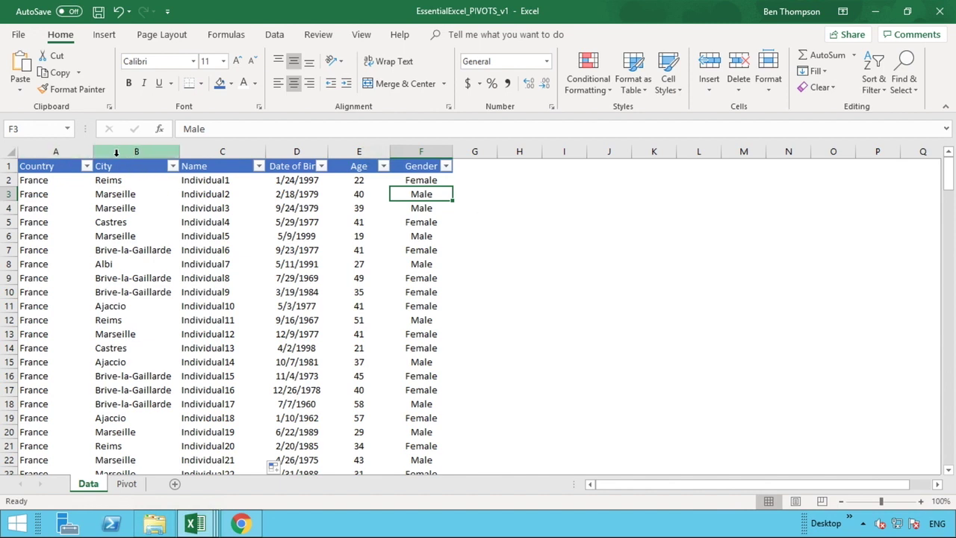
Return to the Pivot sheet and select the pivot table to show its City and Average of Age fields.
{"action": "left_click", "coordinate": [127, 483]}
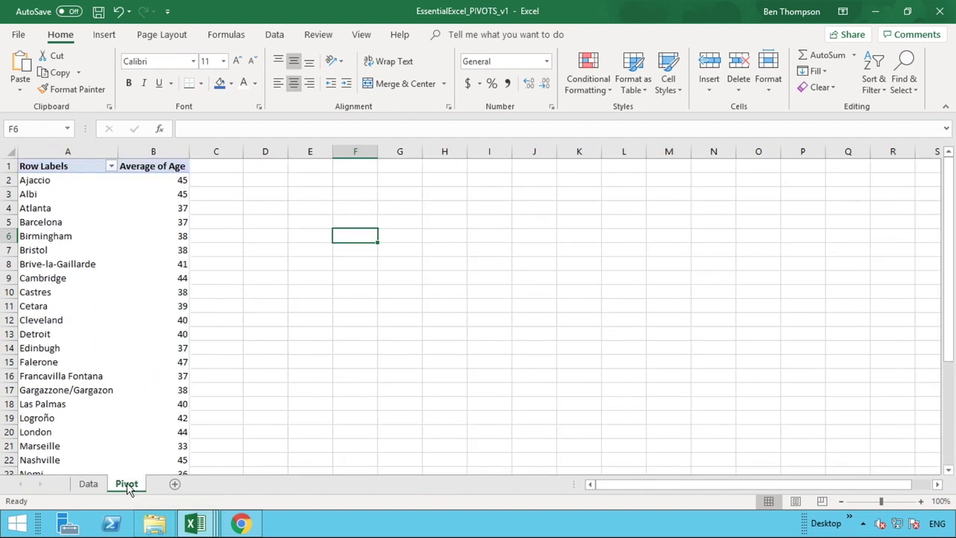
{"action": "left_click", "coordinate": [264, 265]}
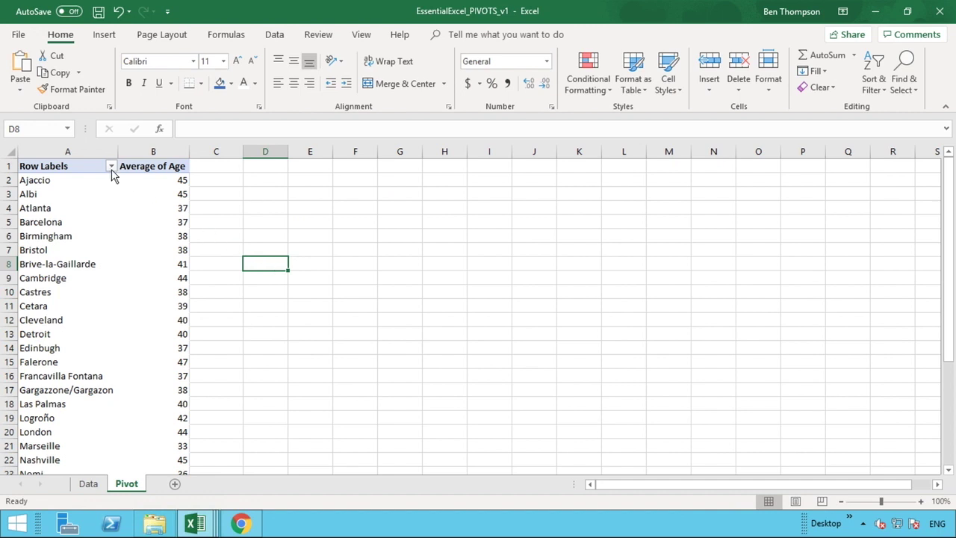
{"action": "left_click", "coordinate": [172, 209]}
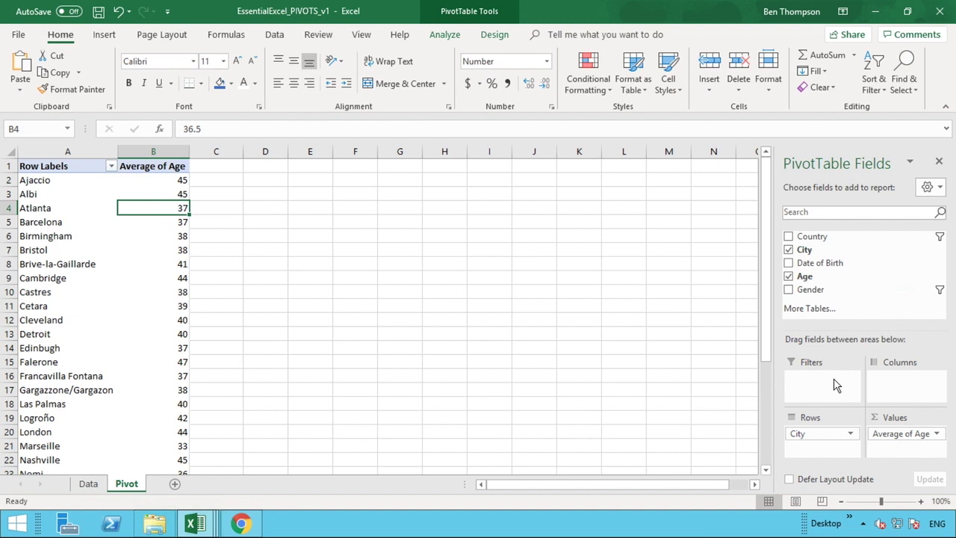
Reselect the pivot table and bring up the Insert commands for adding a slicer.
{"action": "left_click", "coordinate": [321, 236]}
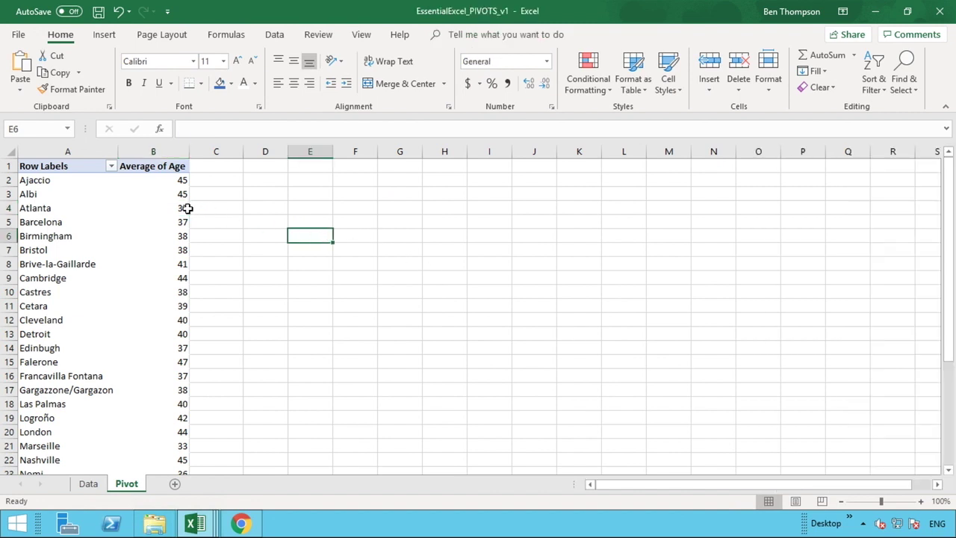
{"action": "mouse_move", "coordinate": [187, 208]}
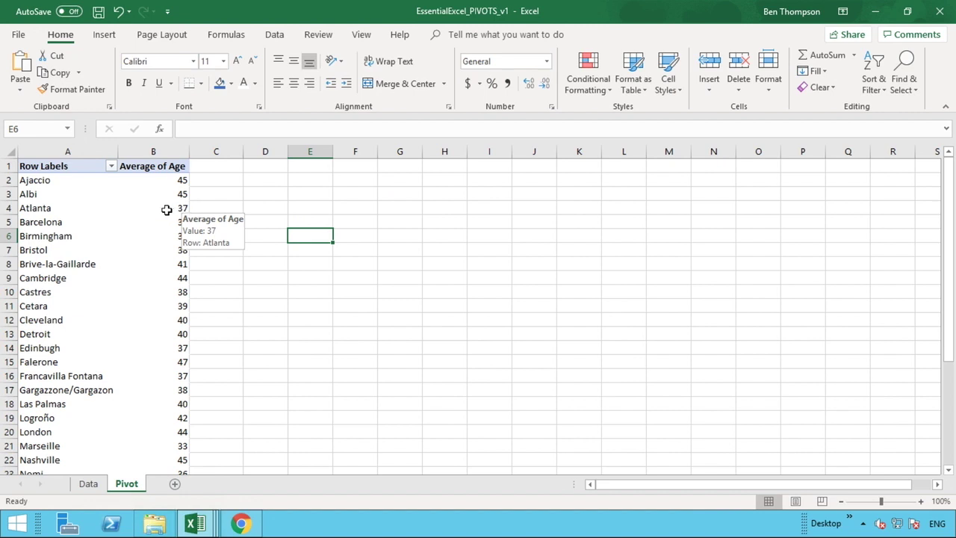
{"action": "left_click", "coordinate": [167, 209]}
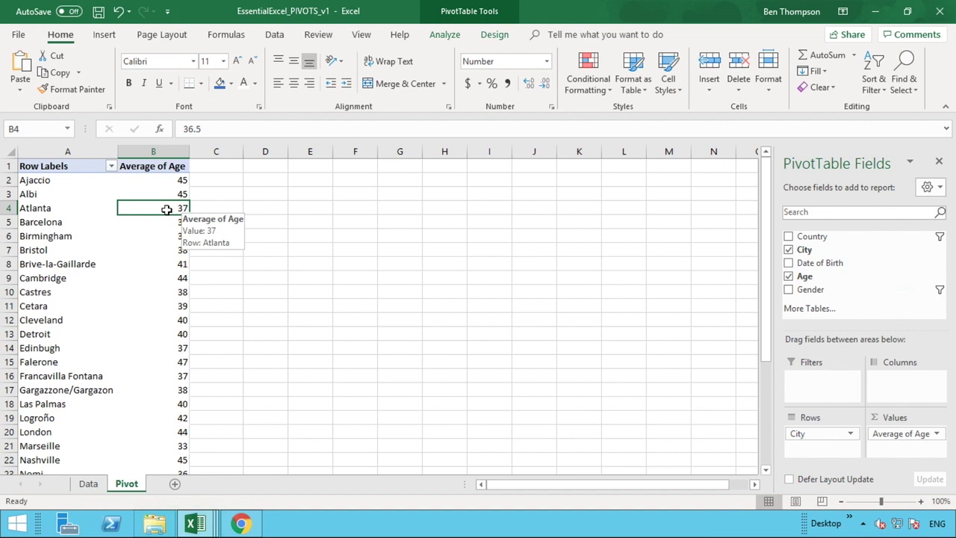
{"action": "left_click", "coordinate": [105, 35]}
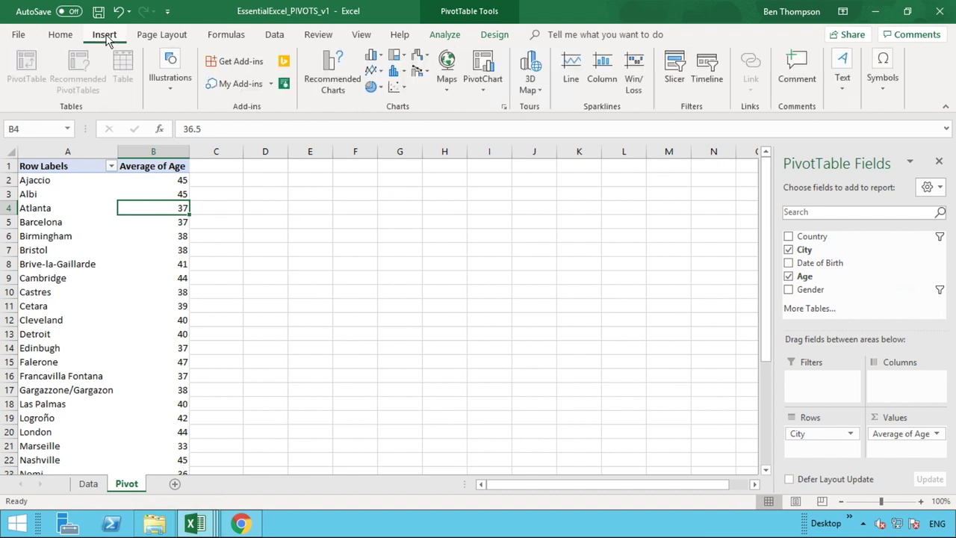
Add a Country slicer listing France, Italy, Spain, United Kingdom and United States.
{"action": "left_click", "coordinate": [676, 78]}
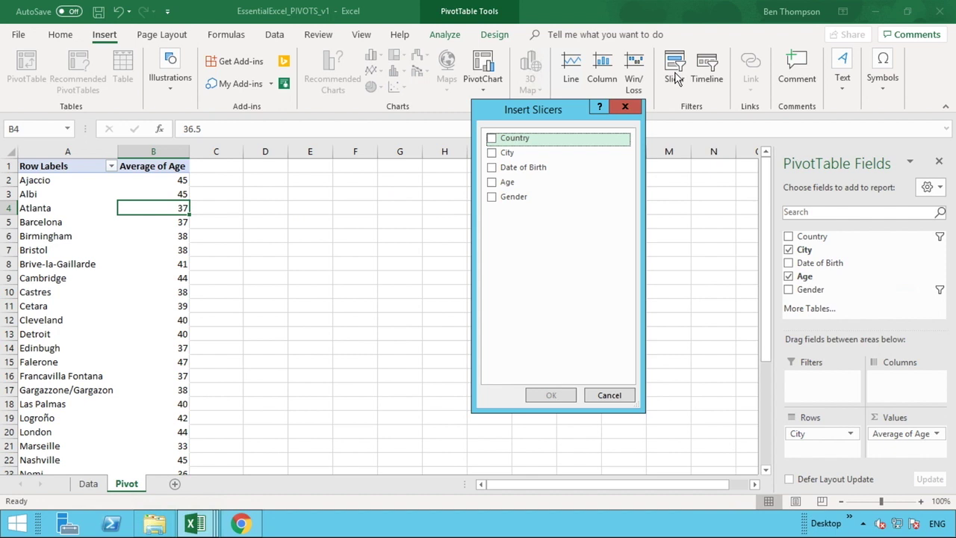
{"action": "left_click", "coordinate": [492, 138]}
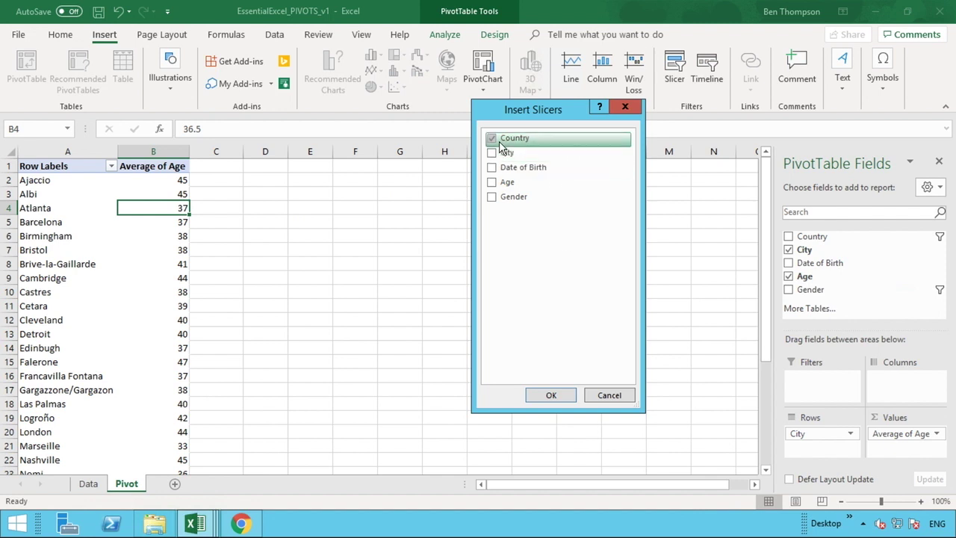
{"action": "left_click", "coordinate": [551, 396]}
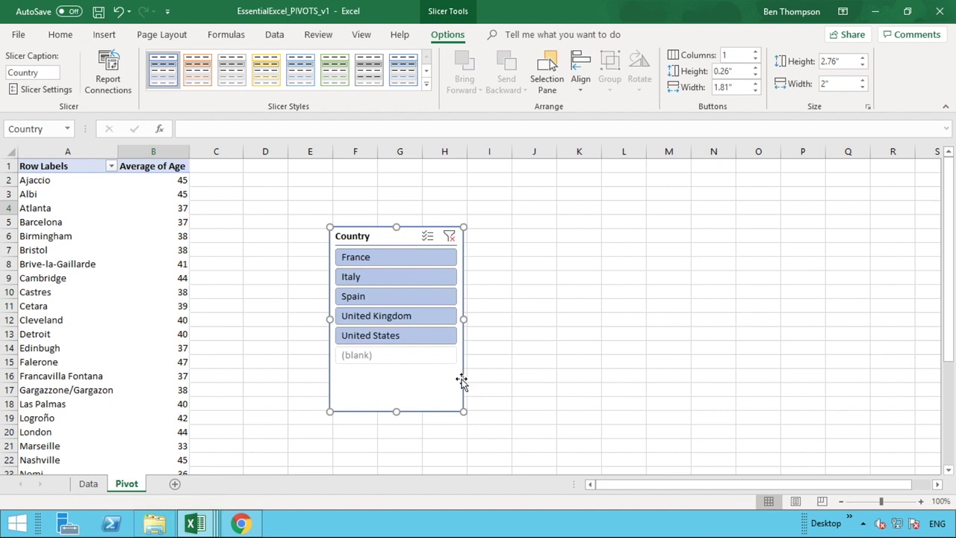
Move the Country slicer up beside the pivot table and shorten it to 2.39 inches tall.
{"action": "left_click_drag", "start_coordinate": [448, 374], "coordinate": [438, 328]}
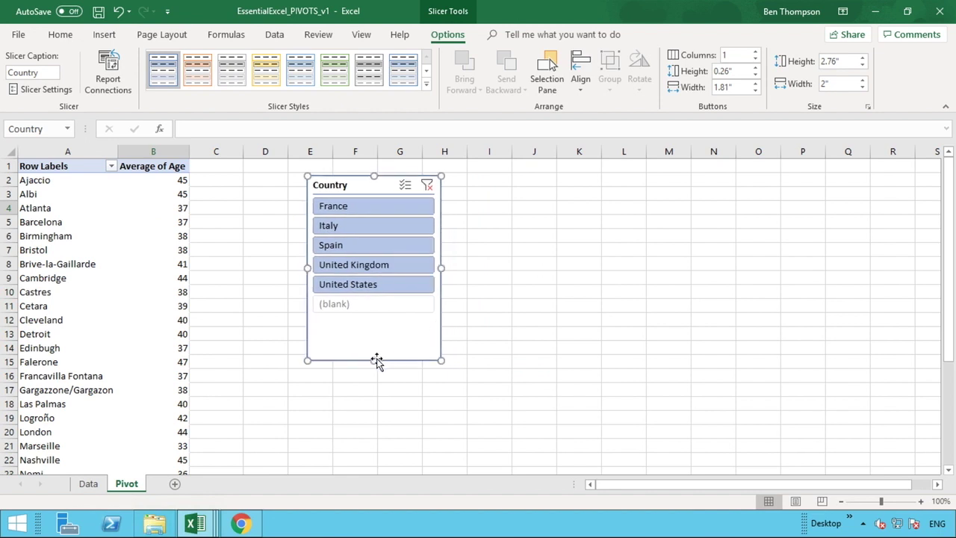
{"action": "left_click_drag", "start_coordinate": [374, 359], "coordinate": [375, 335]}
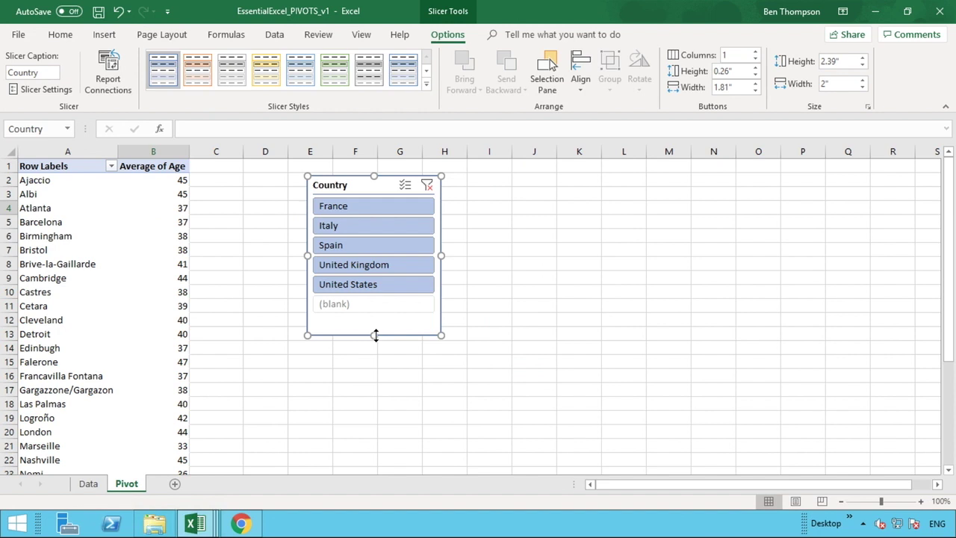
Try filtering by United Kingdom, Spain and Italy, then clear the Country filter to show all cities.
{"action": "left_click", "coordinate": [375, 272]}
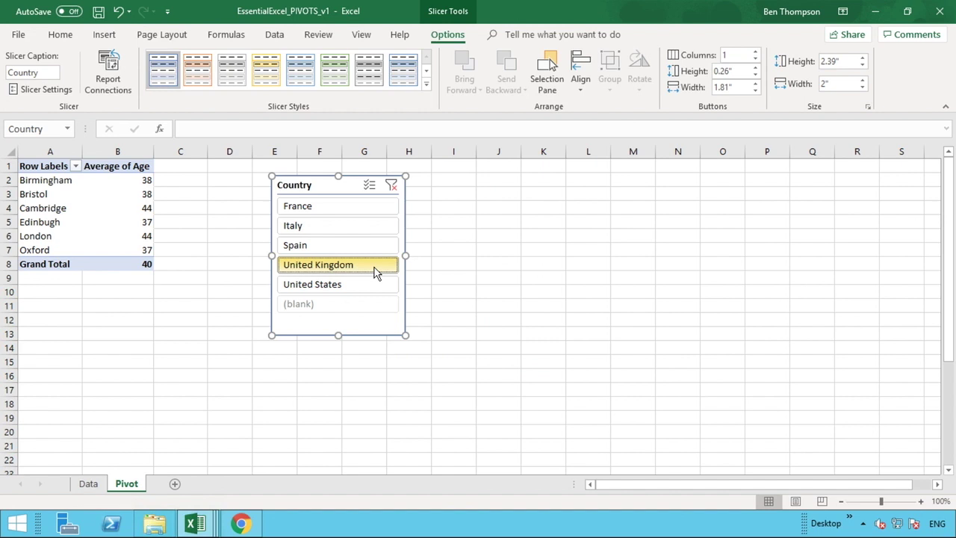
{"action": "left_click", "coordinate": [354, 249]}
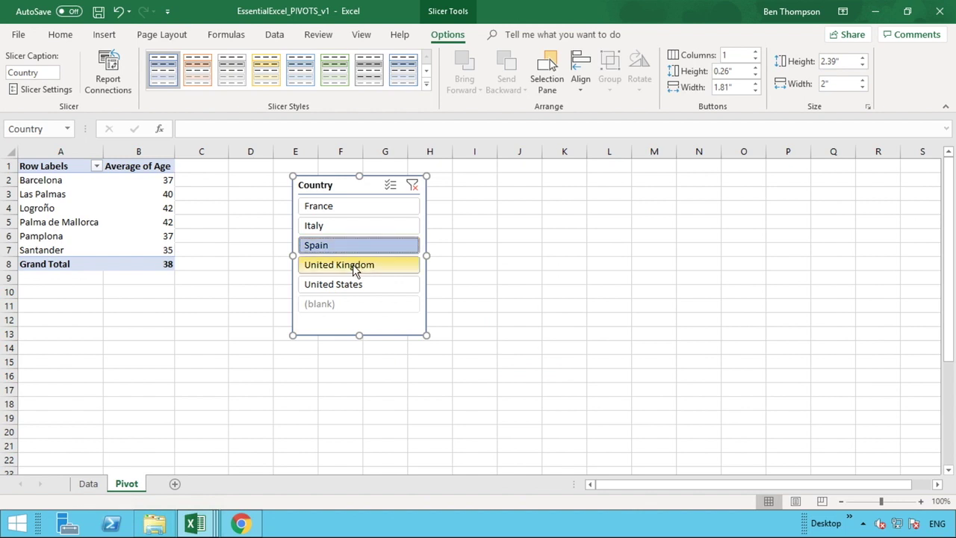
{"action": "left_click", "coordinate": [356, 270]}
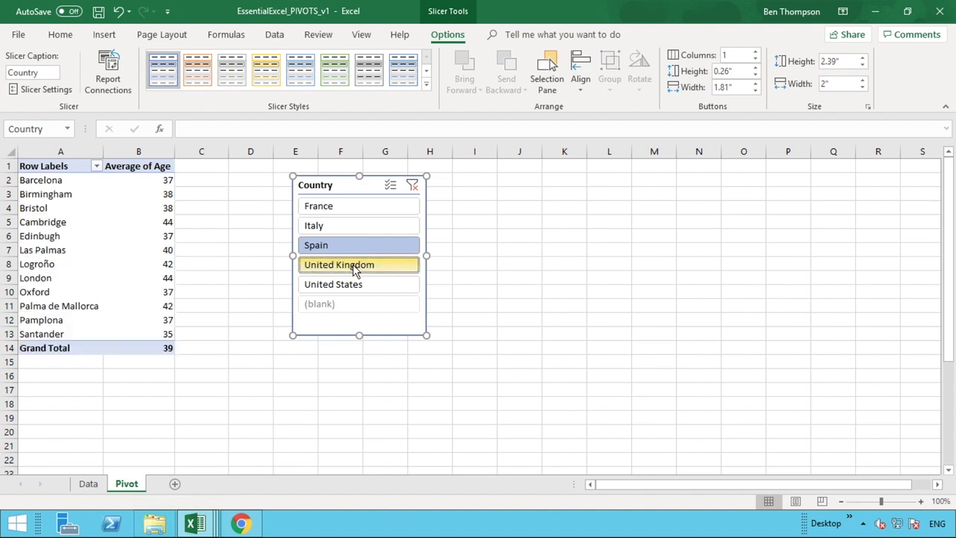
{"action": "left_click", "coordinate": [355, 226], "text": "shift"}
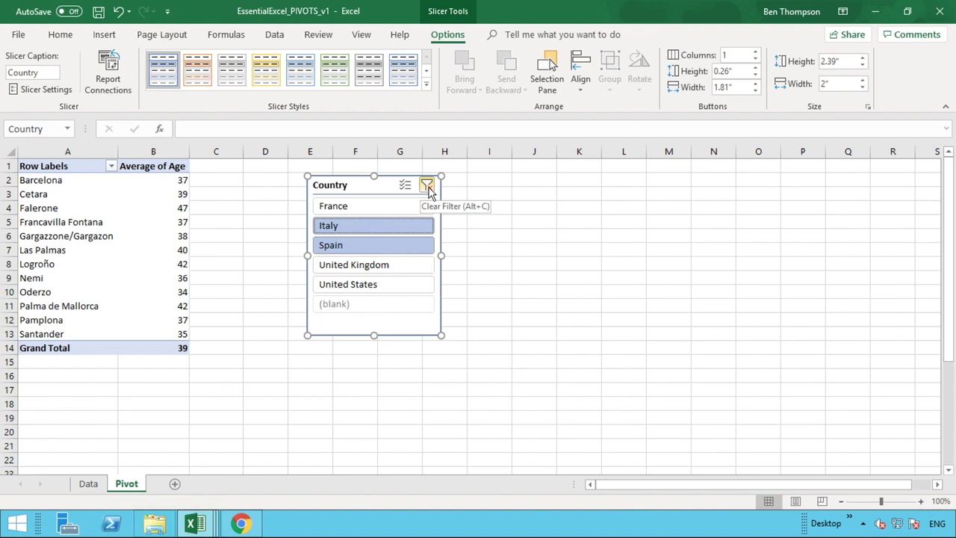
{"action": "left_click", "coordinate": [427, 187]}
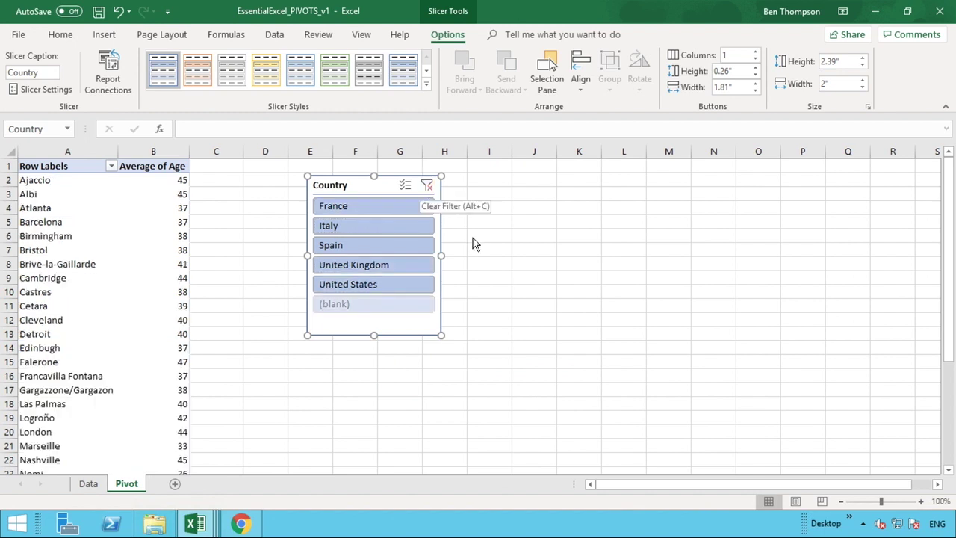
Delete the old Country slicer and insert new Country and Gender slicers for the pivot table.
{"action": "left_click_drag", "start_coordinate": [441, 212], "coordinate": [384, 209]}
{"action": "key", "text": "Delete"}
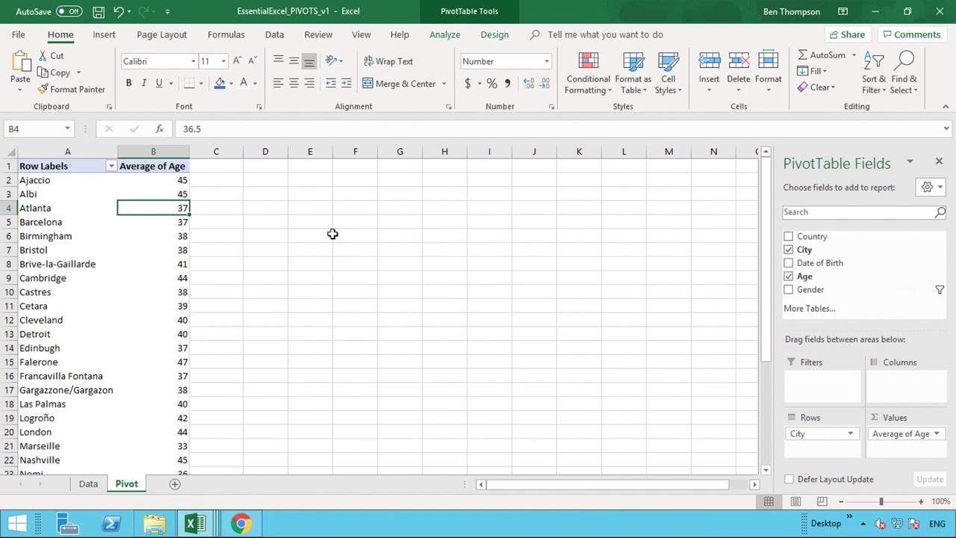
{"action": "left_click", "coordinate": [103, 44]}
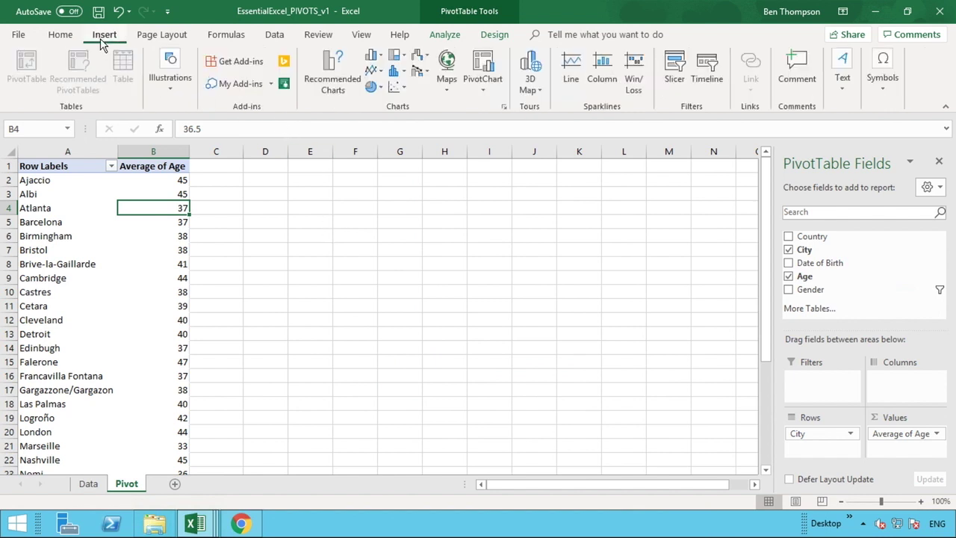
{"action": "left_click", "coordinate": [673, 80]}
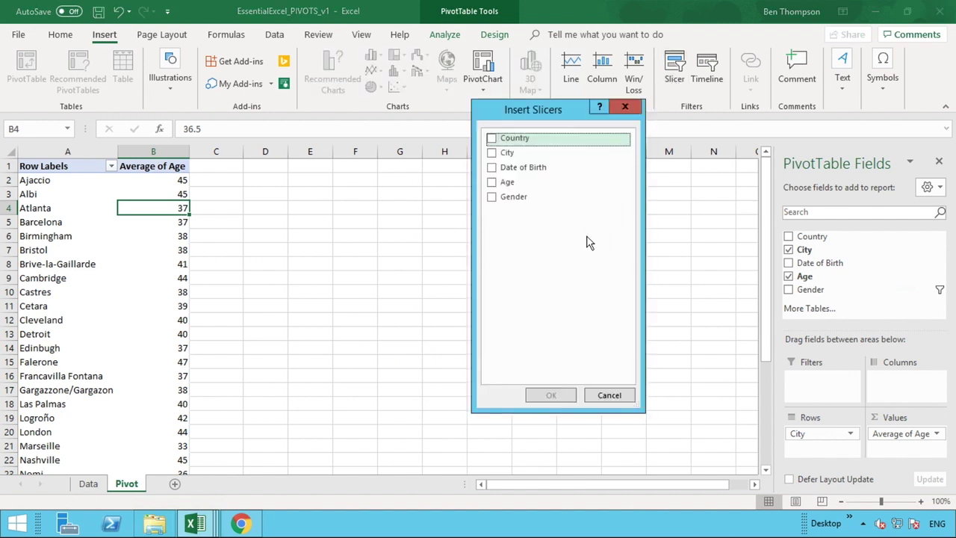
{"action": "left_click", "coordinate": [492, 140]}
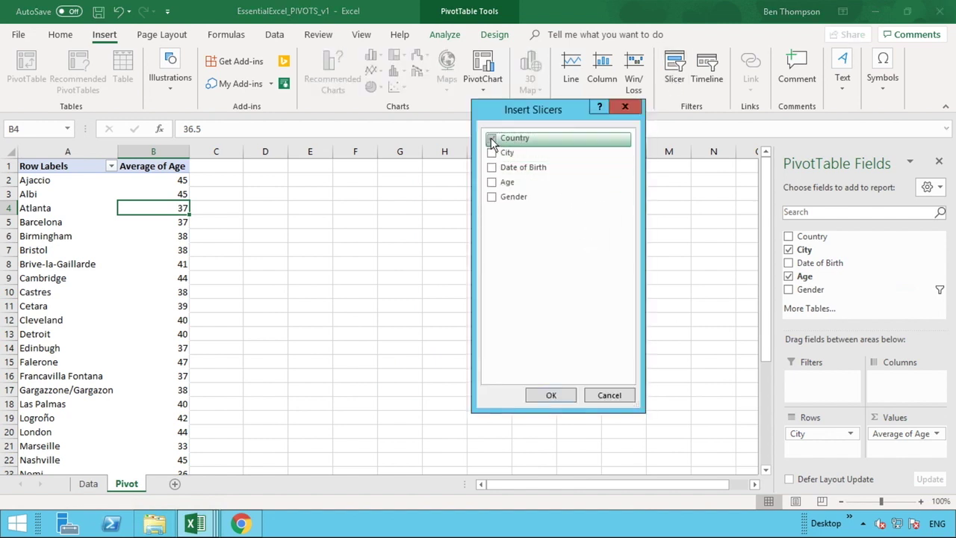
{"action": "left_click", "coordinate": [492, 198]}
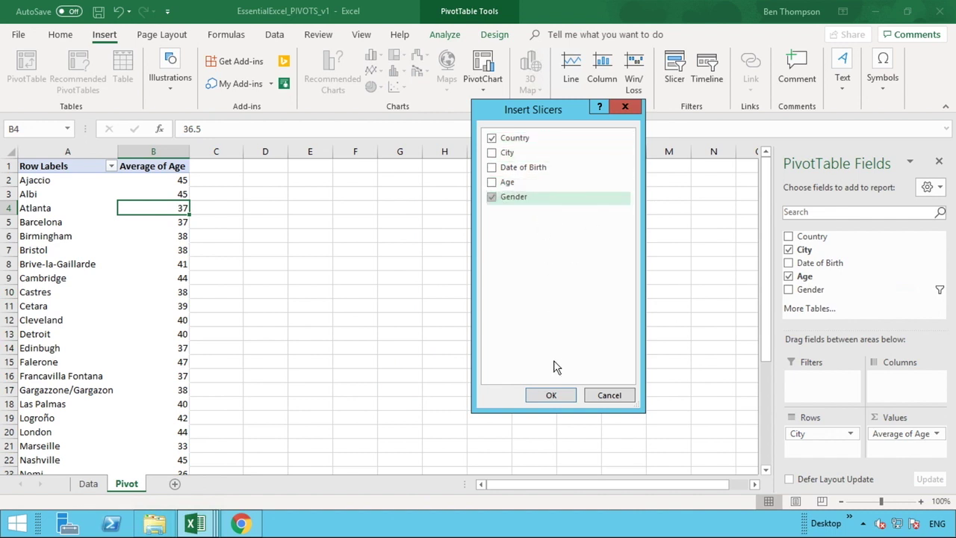
{"action": "left_click", "coordinate": [550, 396]}
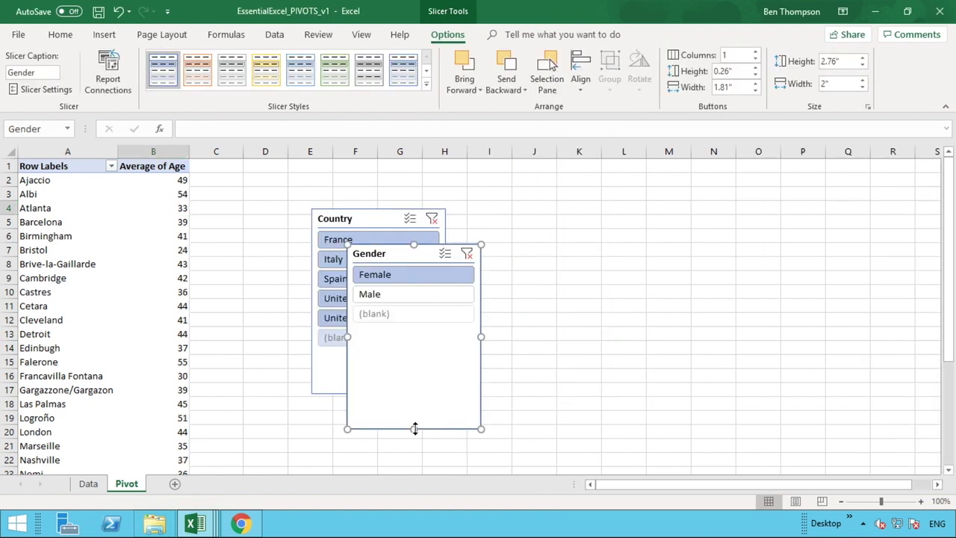
Shorten the Gender slicer and the Country slicer to 2.29", then stack Gender beneath Country.
{"action": "left_click_drag", "start_coordinate": [413, 401], "coordinate": [590, 329]}
{"action": "left_click", "coordinate": [435, 388]}
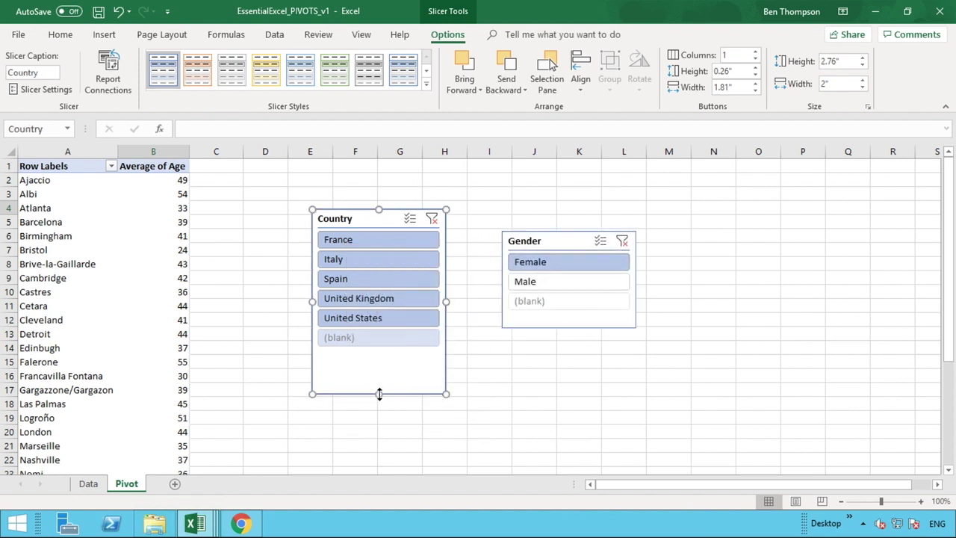
{"action": "left_click_drag", "start_coordinate": [379, 375], "coordinate": [384, 321]}
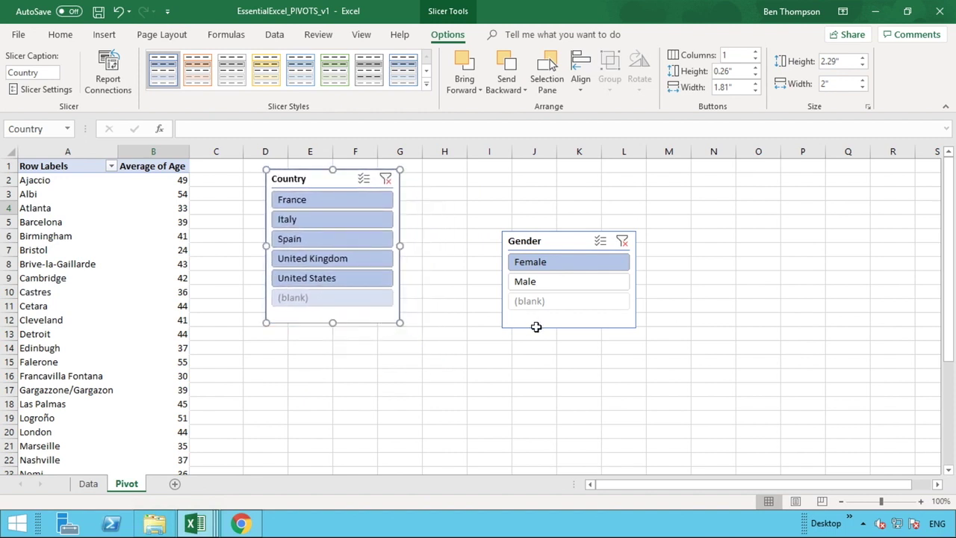
{"action": "left_click_drag", "start_coordinate": [536, 330], "coordinate": [299, 432]}
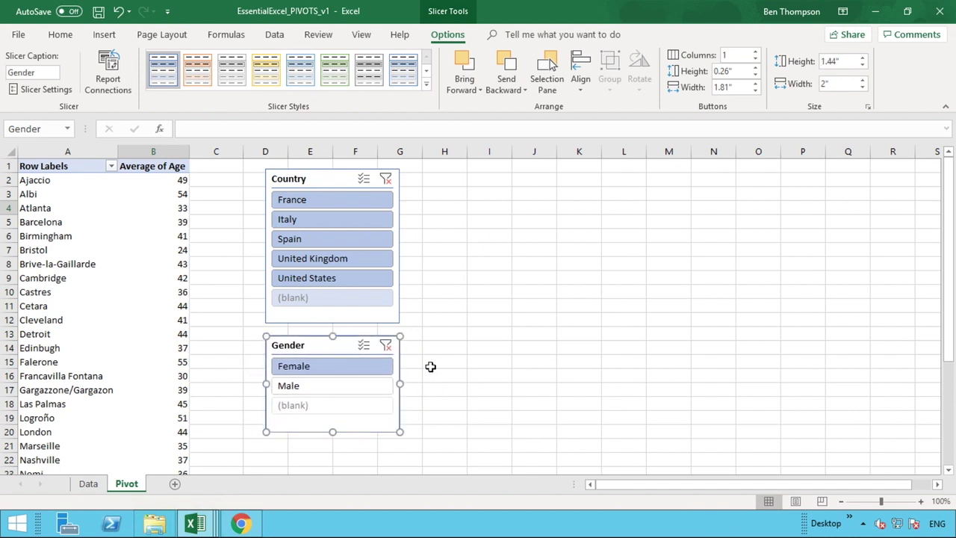
Test Male and Female filters, then filter to United Kingdom females, giving a Grand Total of 39.
{"action": "left_click", "coordinate": [327, 389]}
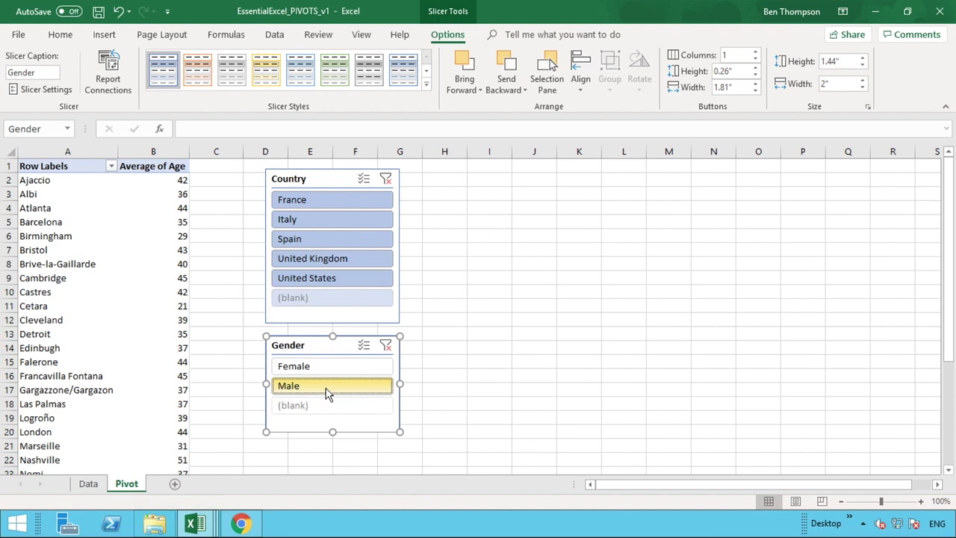
{"action": "left_click", "coordinate": [324, 369]}
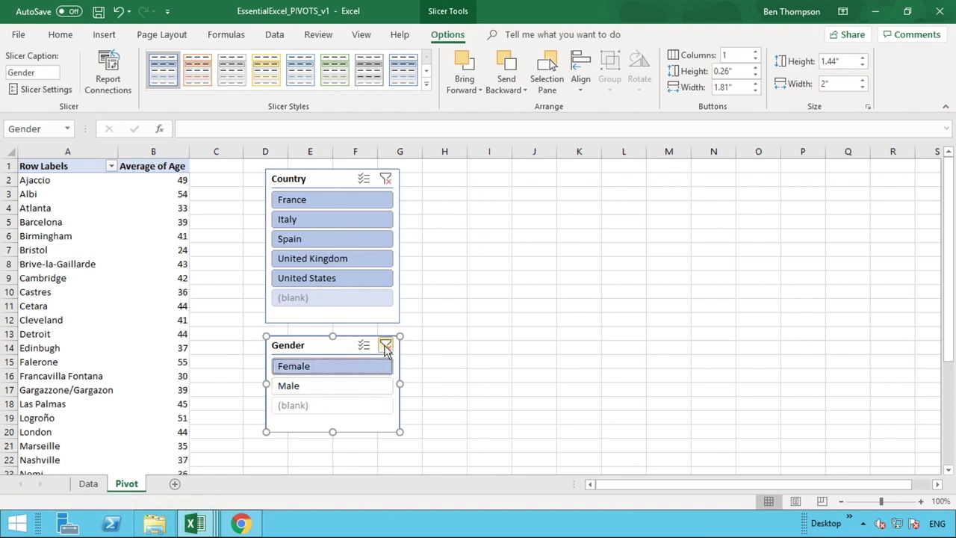
{"action": "left_click", "coordinate": [385, 347]}
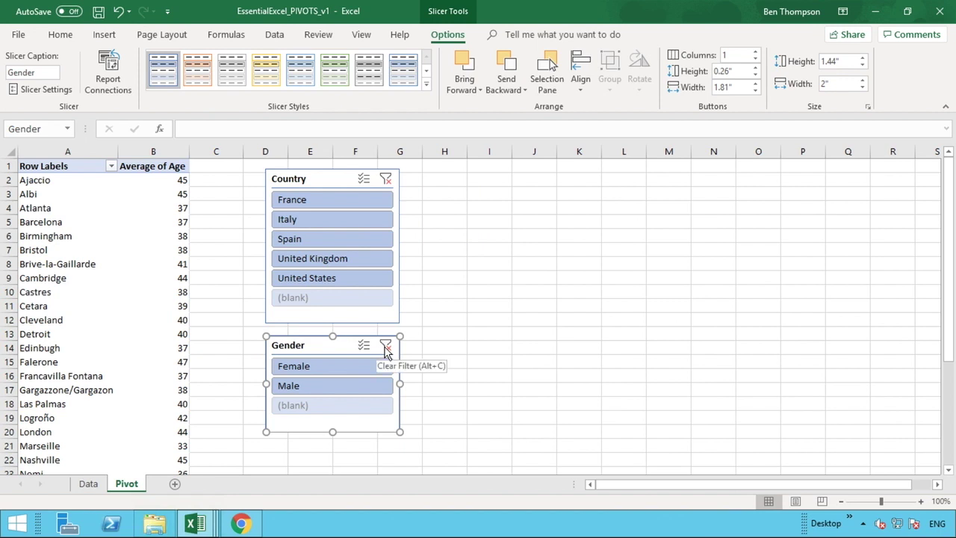
{"action": "left_click", "coordinate": [364, 266]}
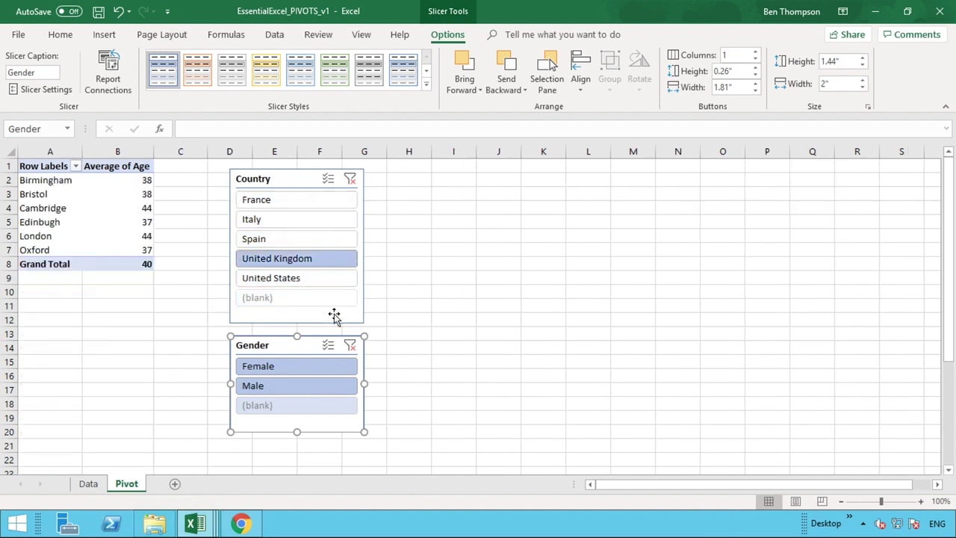
{"action": "left_click", "coordinate": [295, 366]}
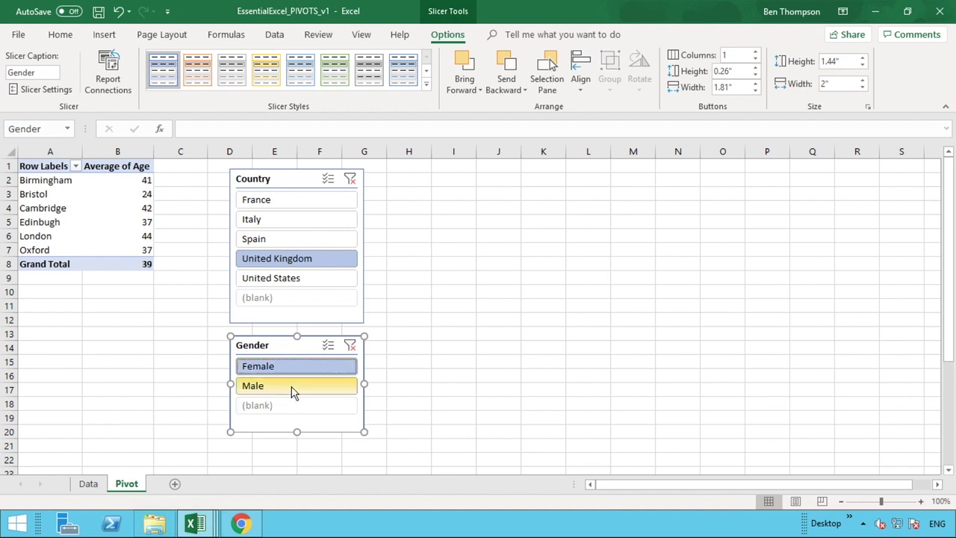
{"action": "left_click", "coordinate": [293, 388]}
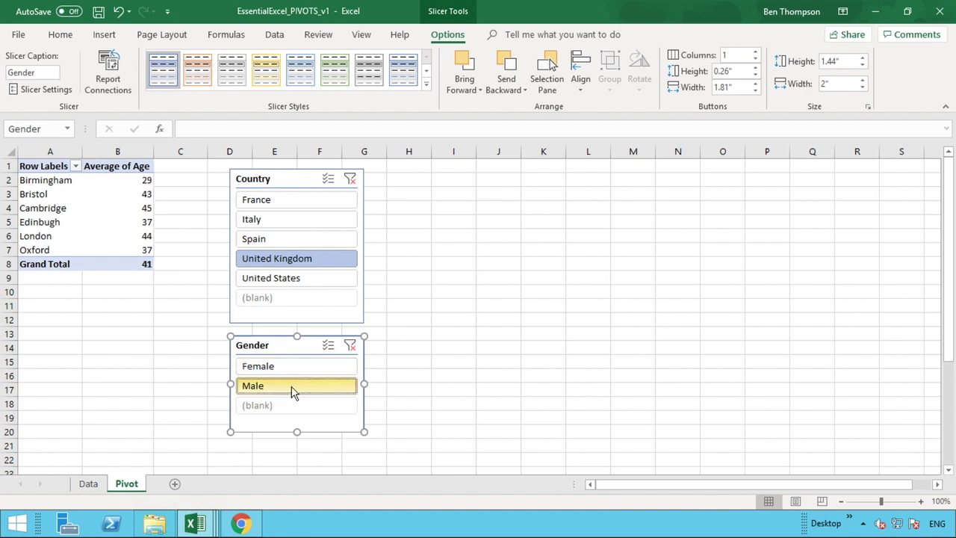